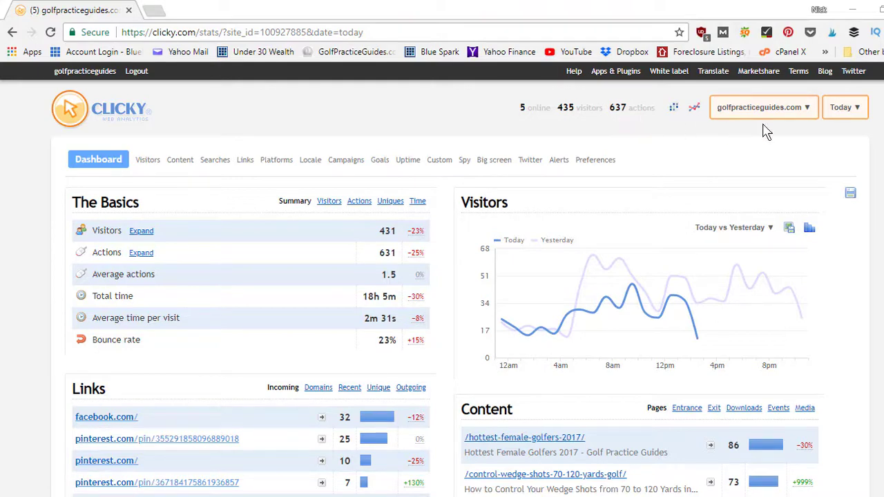
left_click(855, 114)
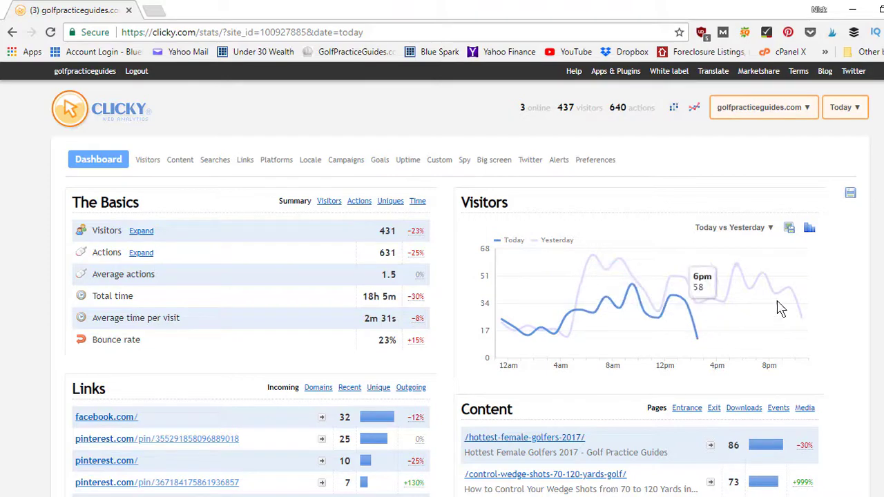
scroll(781, 308, "down", 2)
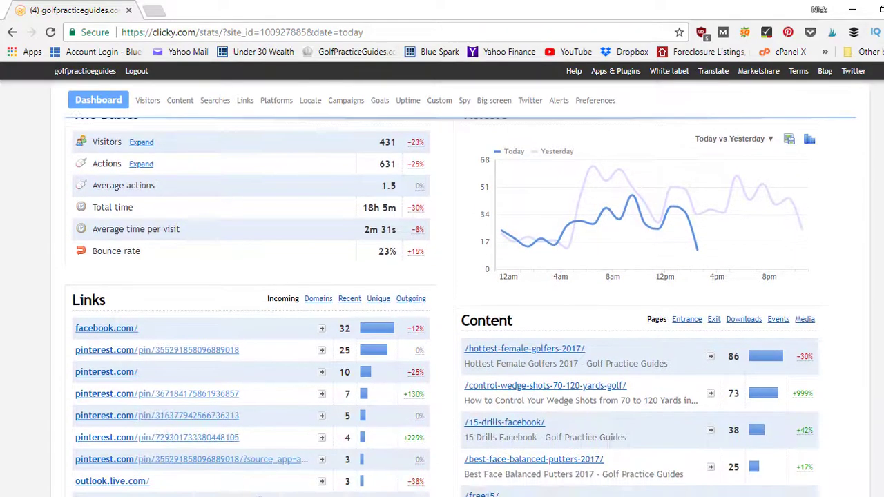
scroll(780, 308, "down", 4)
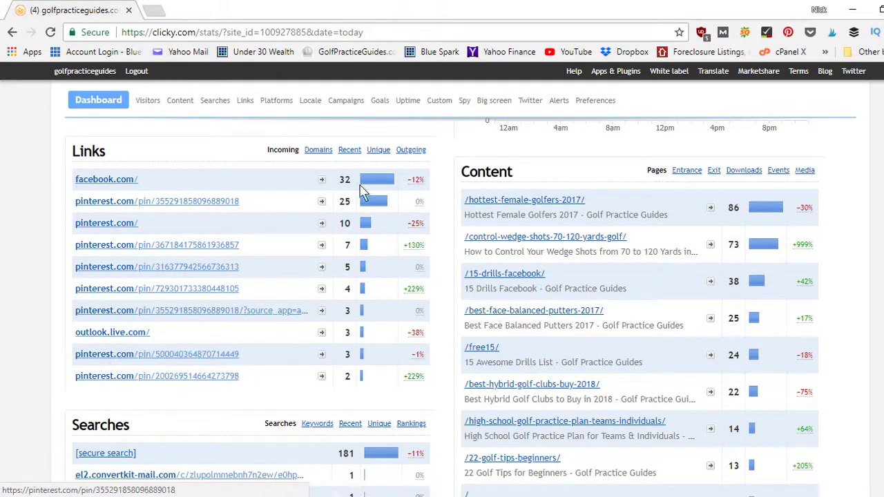
- Switch the Links panel to outgoing clicks, led by the Amazon '#1 Blade model' link with 4
left_click(408, 153)
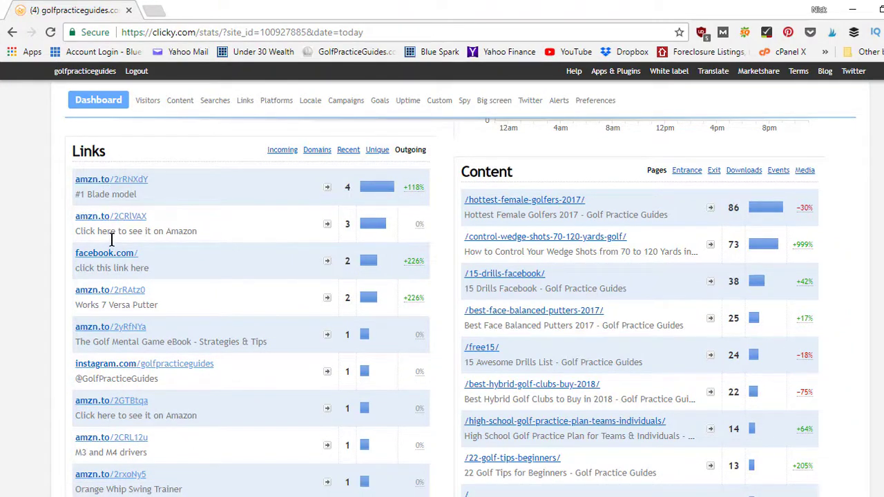
scroll(442, 276, "down", 1)
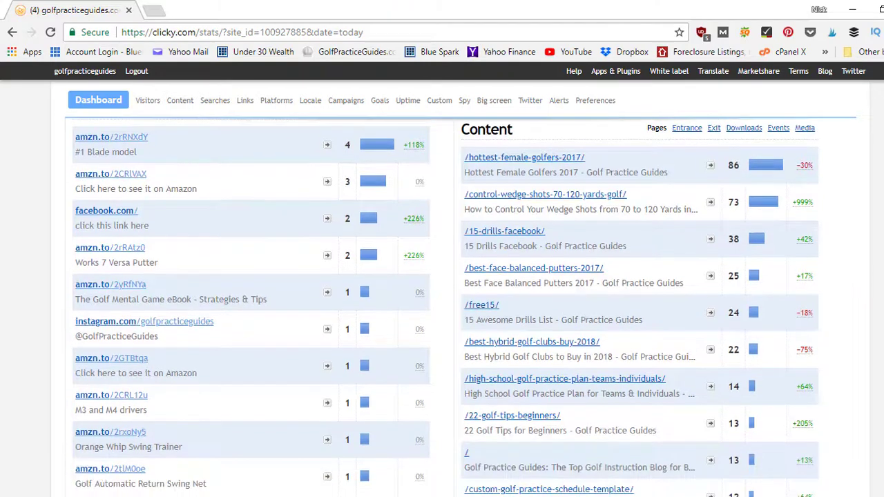
scroll(443, 276, "up", 1)
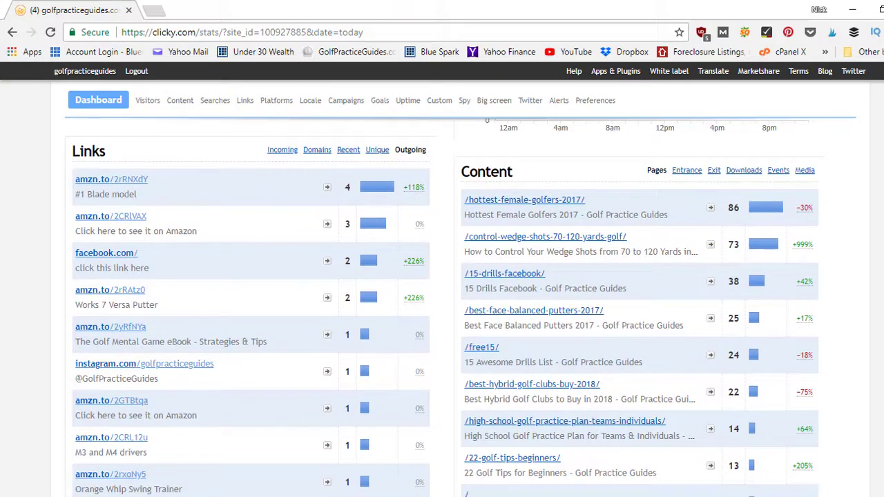
scroll(442, 308, "down", 1)
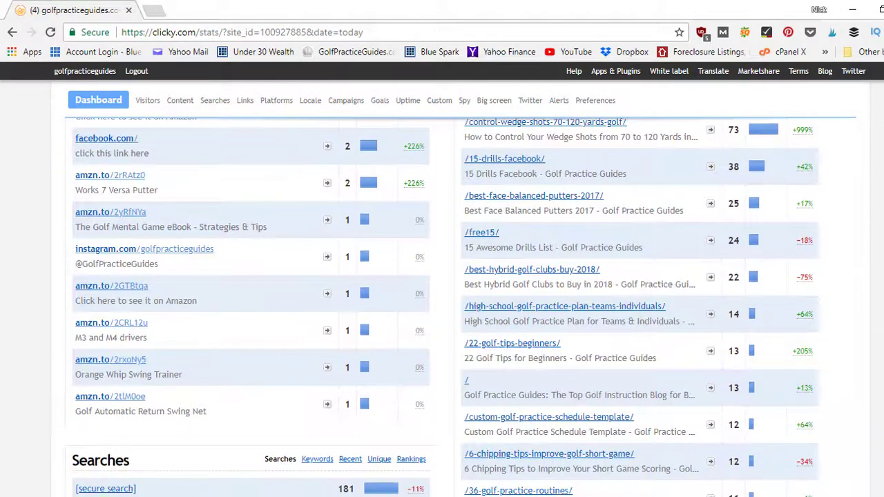
scroll(442, 308, "up", 2)
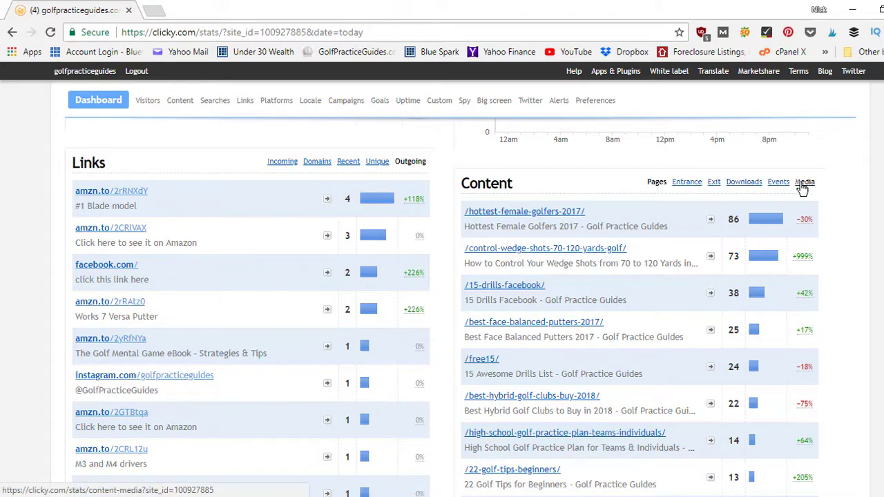
scroll(446, 308, "down", 1)
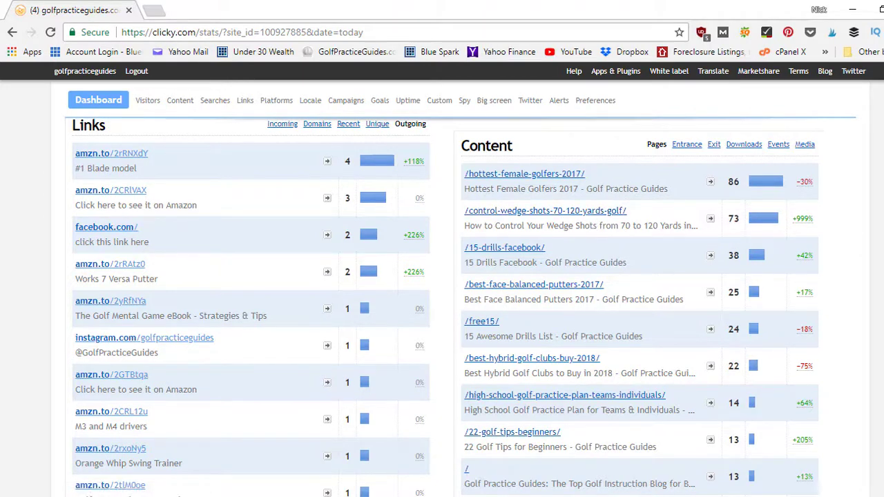
scroll(446, 307, "down", 1)
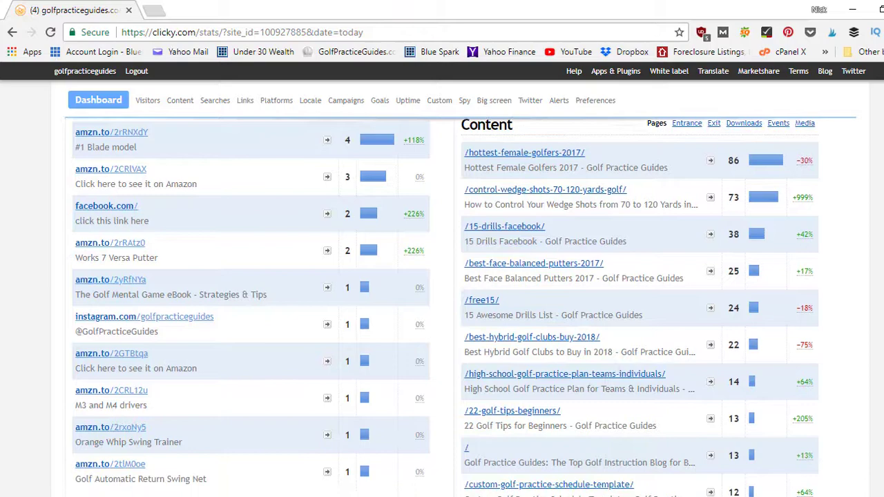
scroll(449, 307, "up", 1)
scroll(445, 307, "up", 1)
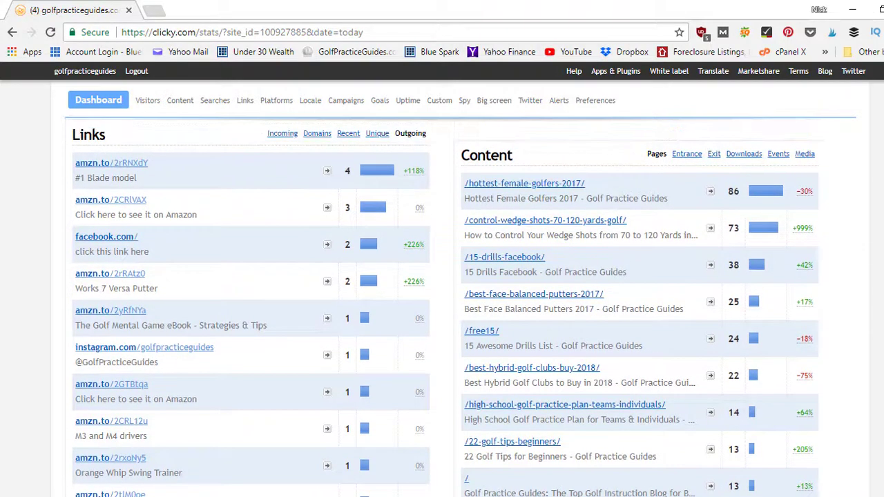
scroll(446, 307, "down", 8)
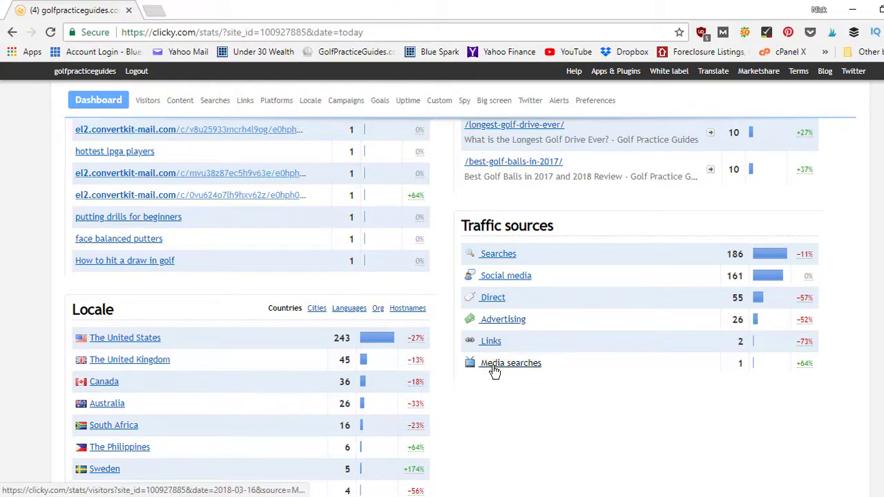
scroll(442, 304, "up", 2)
scroll(425, 328, "up", 1)
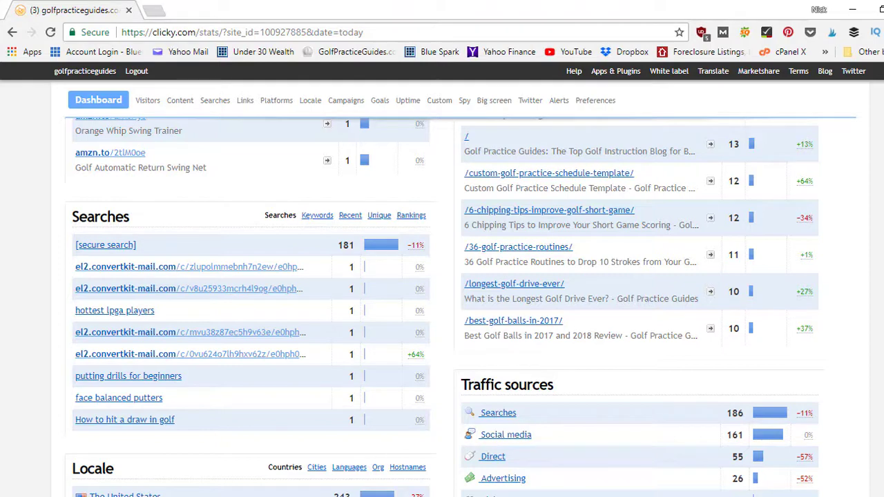
scroll(444, 307, "down", 4)
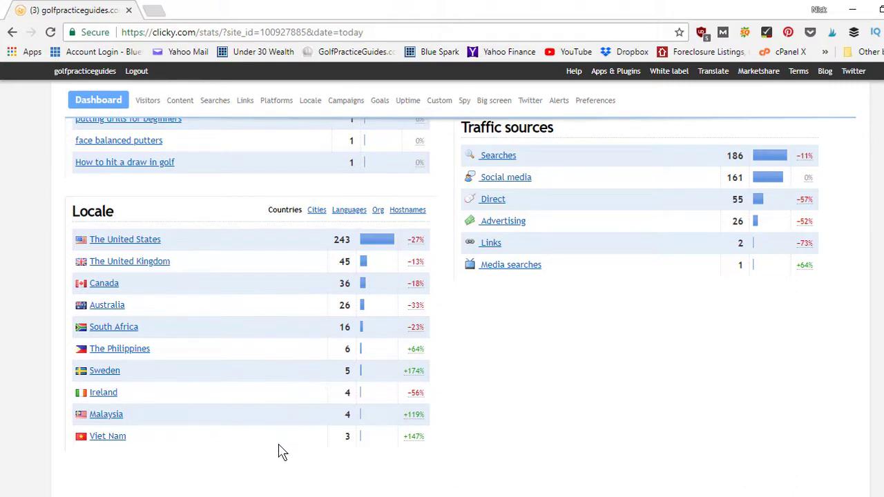
left_click(323, 215)
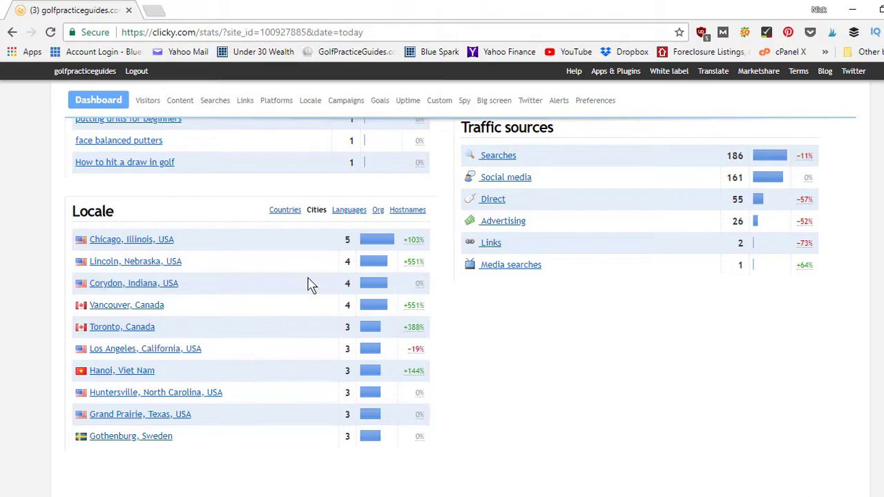
left_click(351, 211)
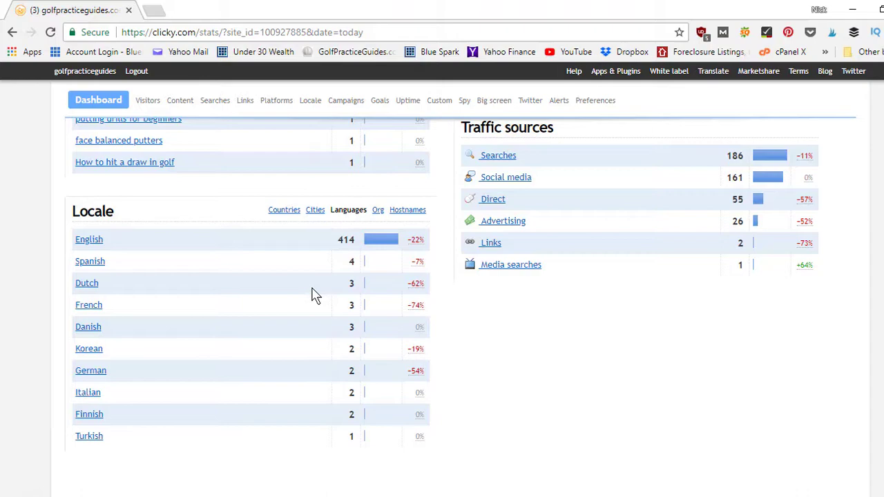
left_click(290, 212)
scroll(290, 215, "up", 8)
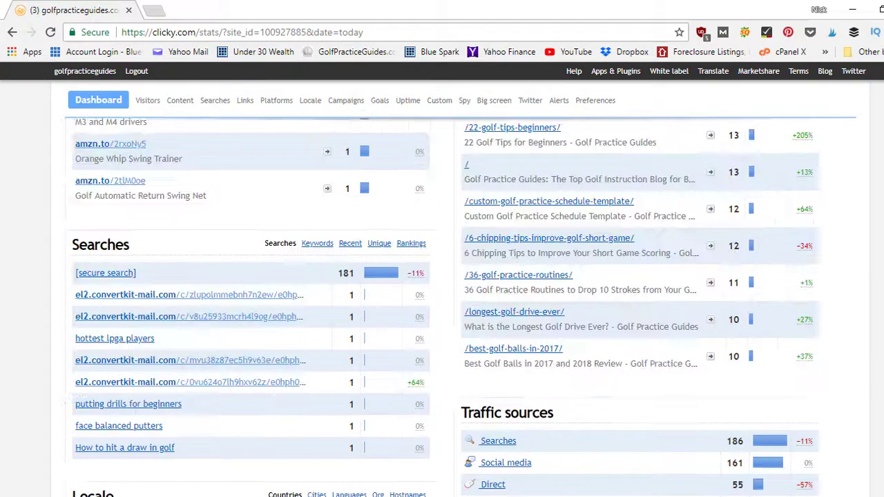
scroll(290, 215, "up", 4)
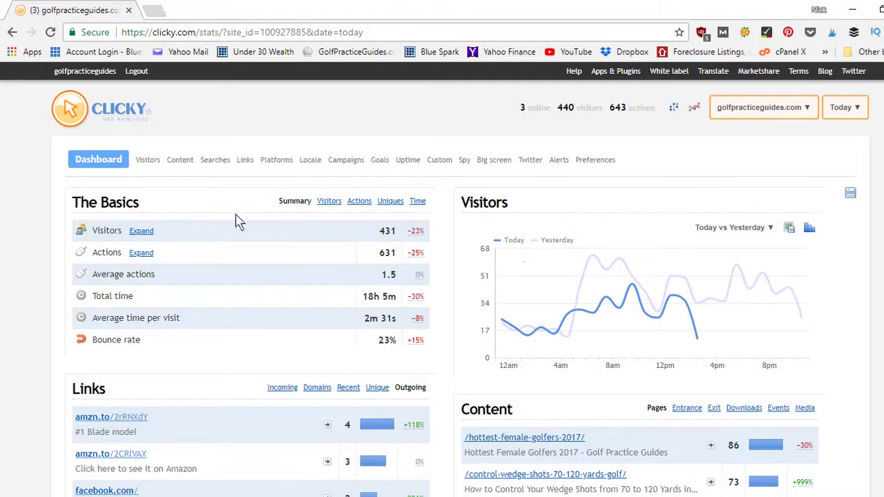
left_click(90, 160)
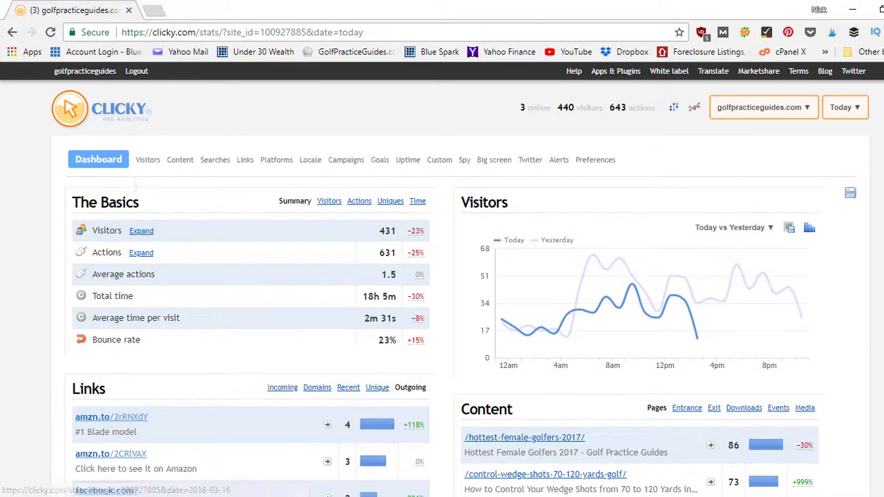
scroll(322, 294, "down", 1)
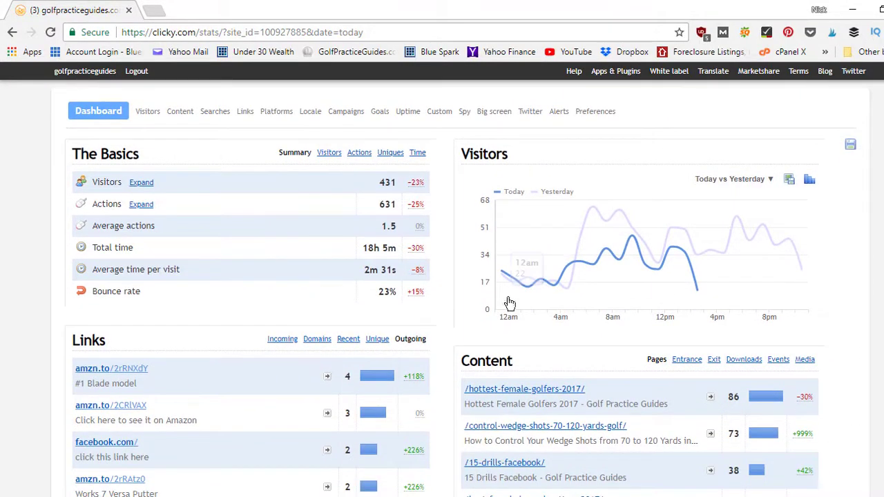
scroll(663, 283, "down", 3)
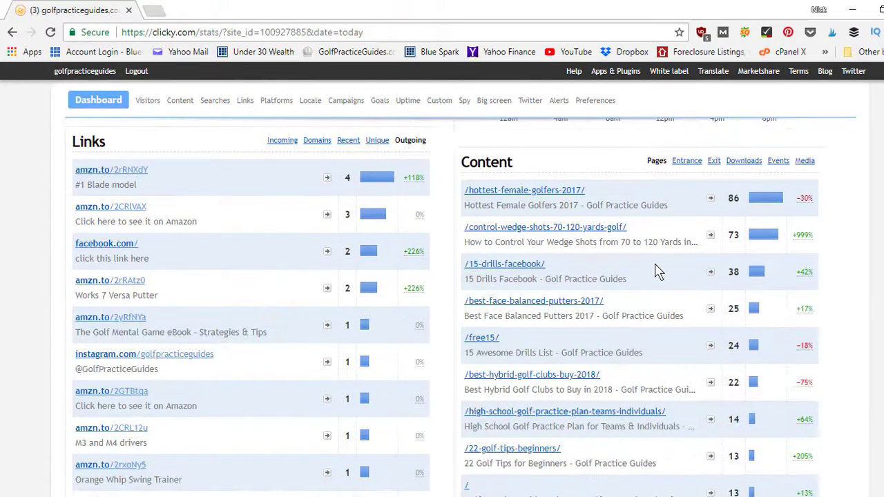
left_click(280, 142)
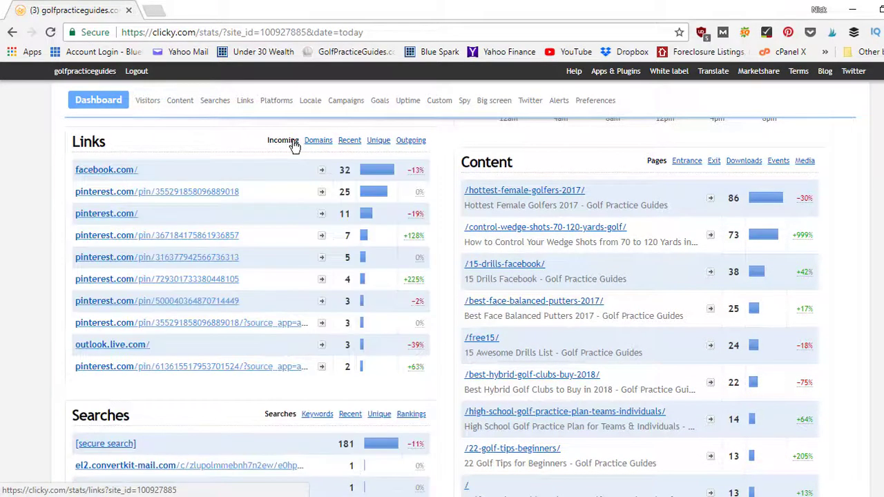
left_click(416, 146)
scroll(203, 192, "down", 5)
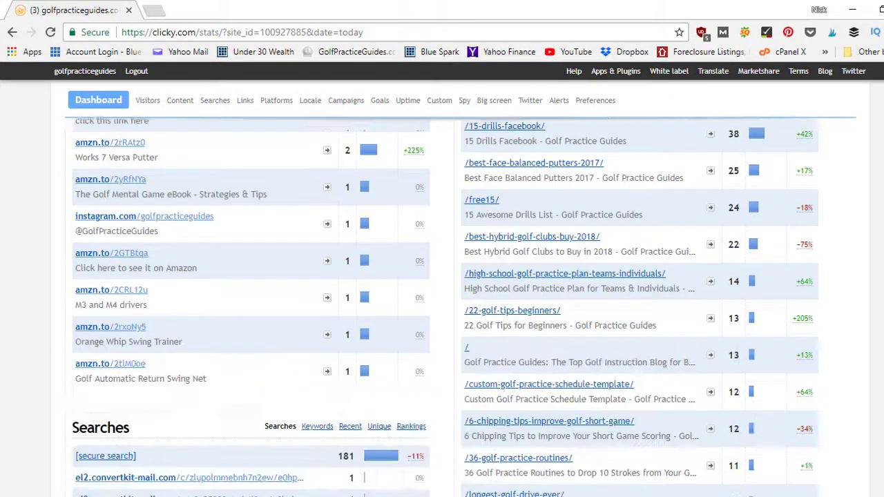
scroll(447, 306, "down", 2)
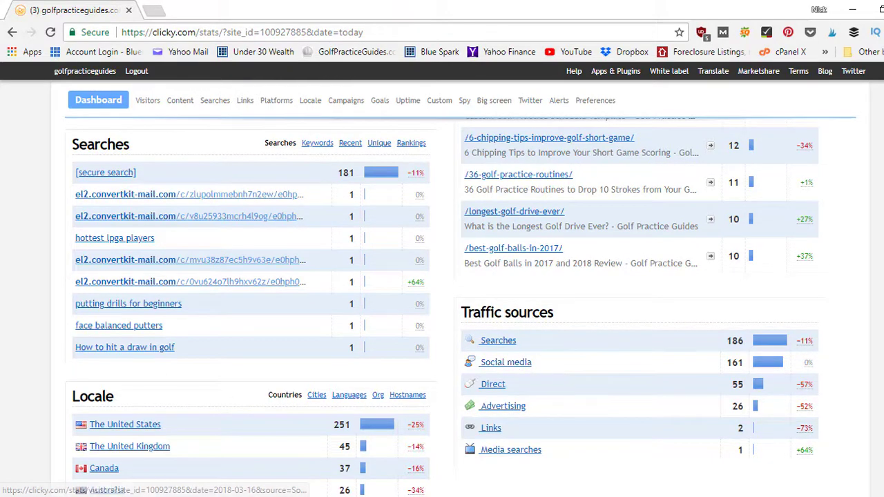
scroll(511, 366, "up", 12)
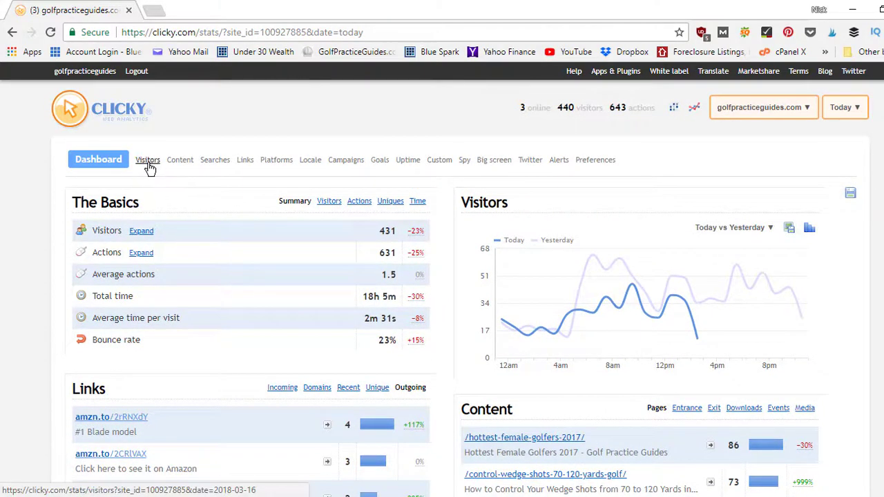
left_click(152, 166)
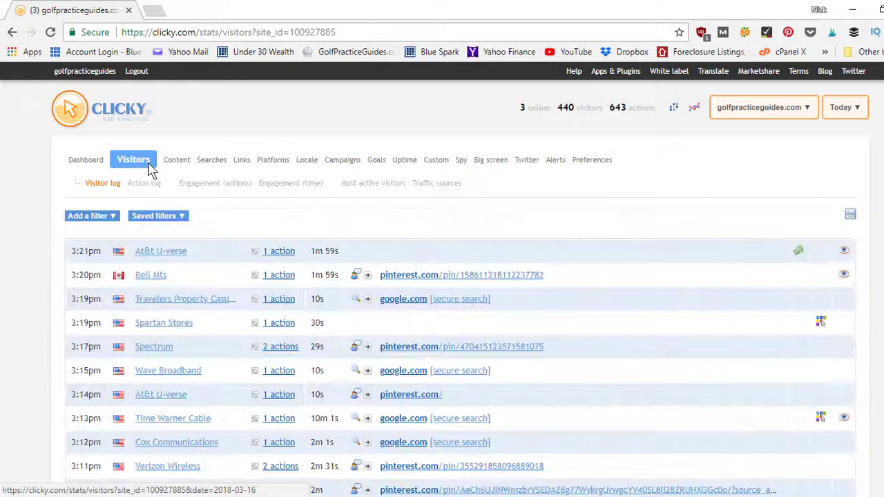
scroll(645, 191, "down", 1)
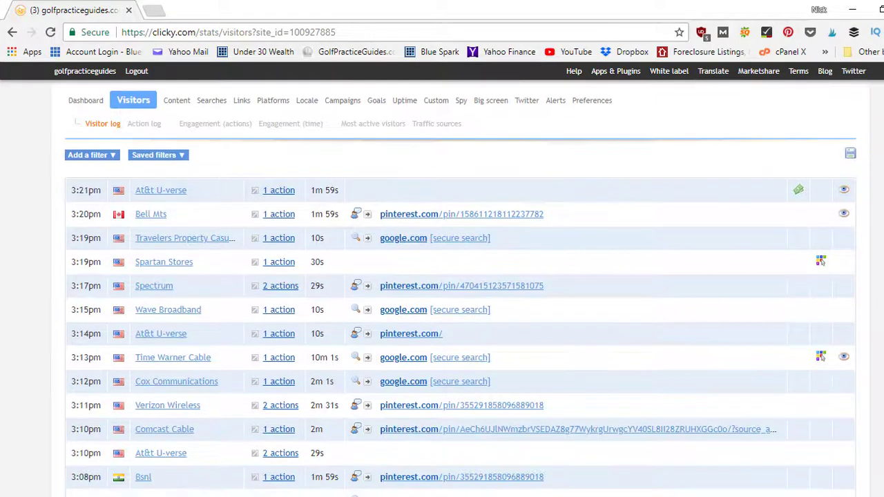
scroll(460, 315, "down", 1)
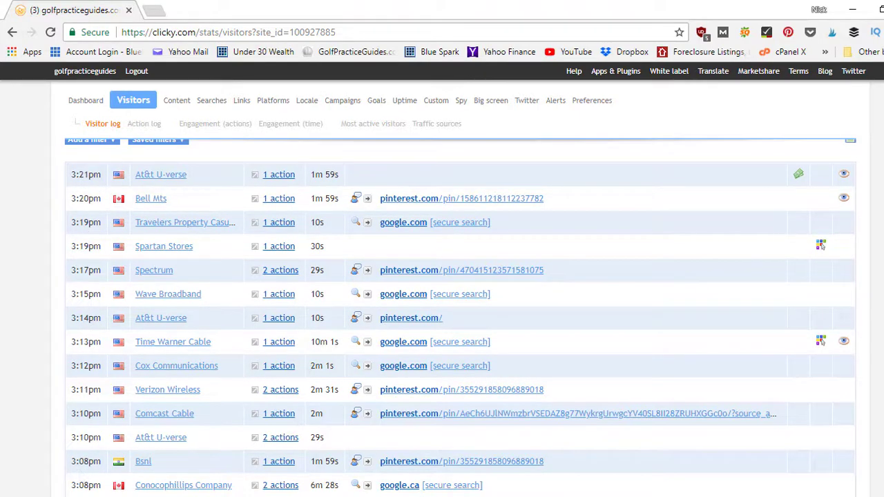
scroll(460, 318, "down", 4)
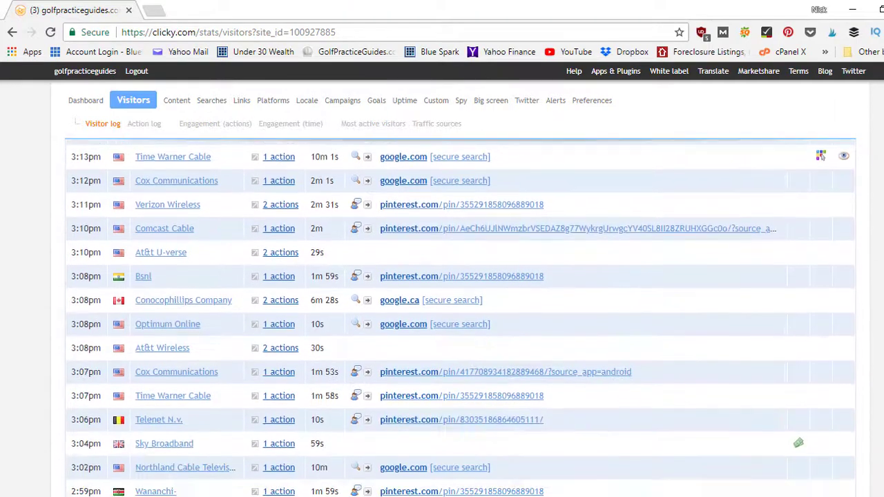
scroll(492, 159, "up", 4)
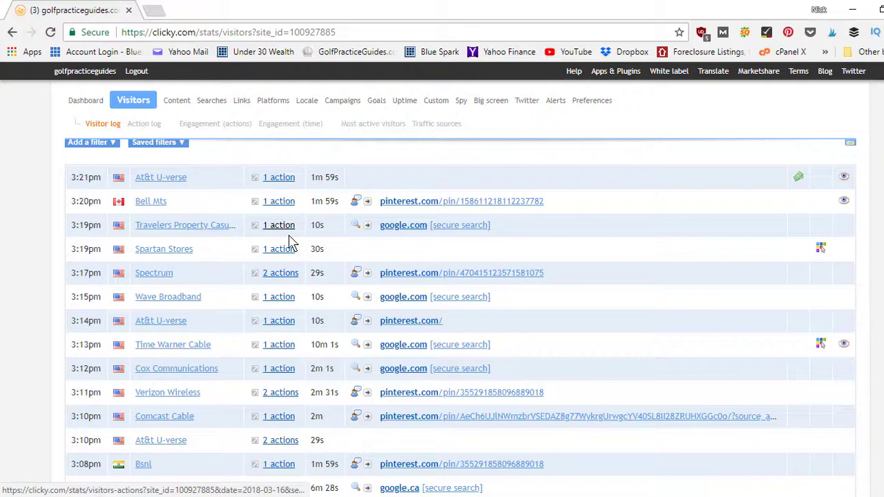
- Open the 3:21pm At&t U-verse visit's details and follow its 'Email 2 Best Blog Articles / ConvertKit / Email' campaign link
left_click(287, 179)
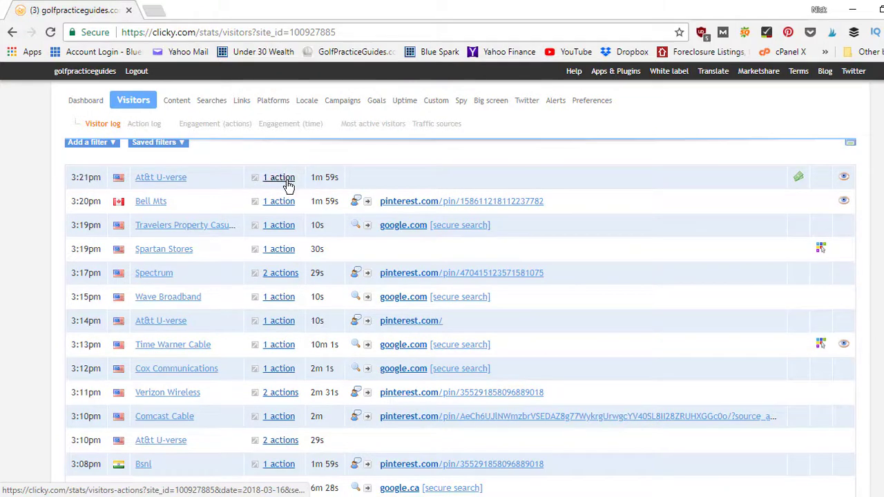
scroll(289, 186, "down", 4)
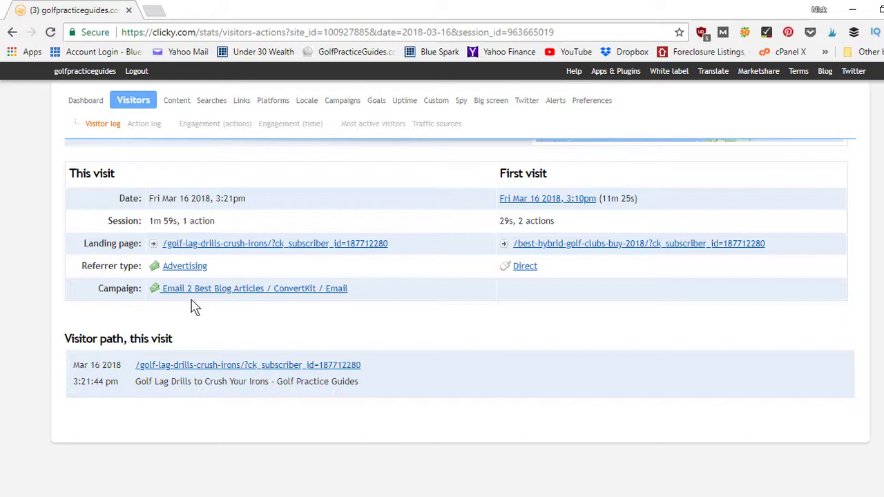
left_click(233, 297)
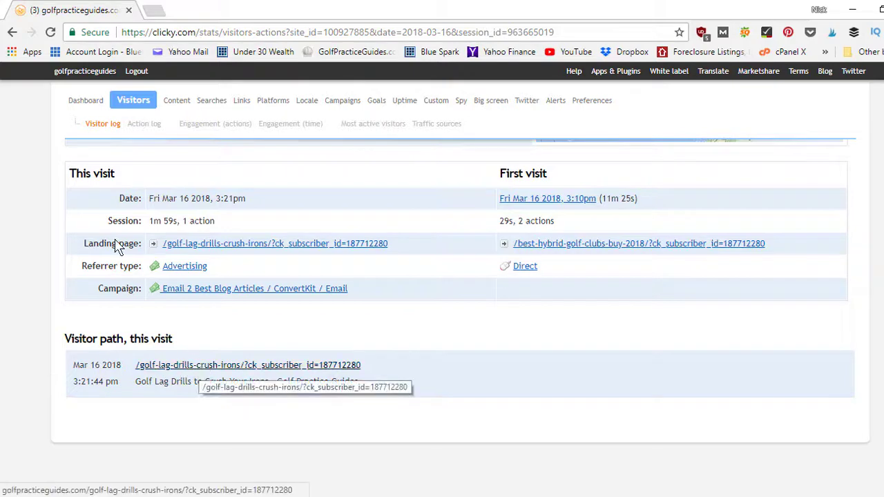
- Go back to the Visitors log, now showing 2 online, 440 visitors and 643 actions
left_click(12, 33)
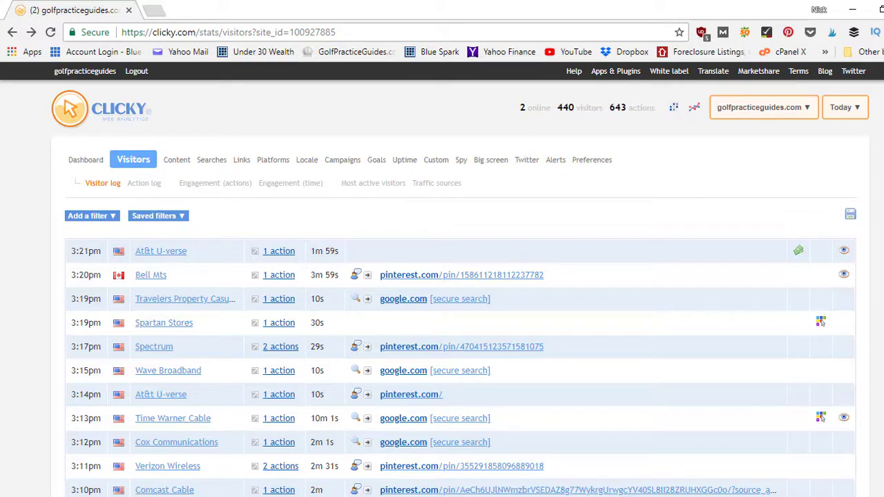
scroll(442, 310, "down", 15)
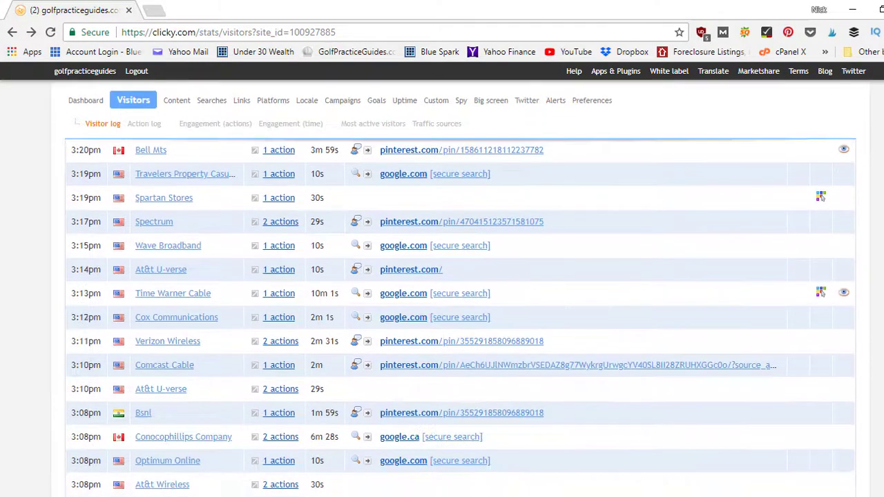
scroll(442, 311, "down", 5)
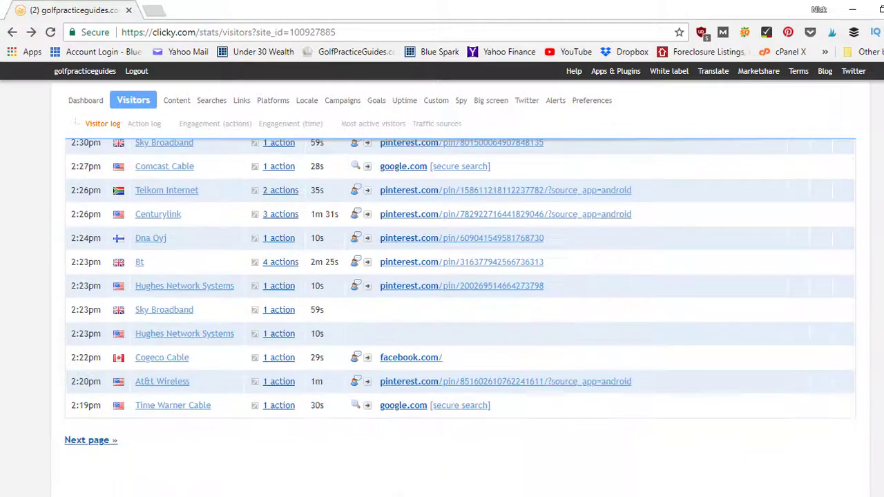
scroll(442, 311, "up", 20)
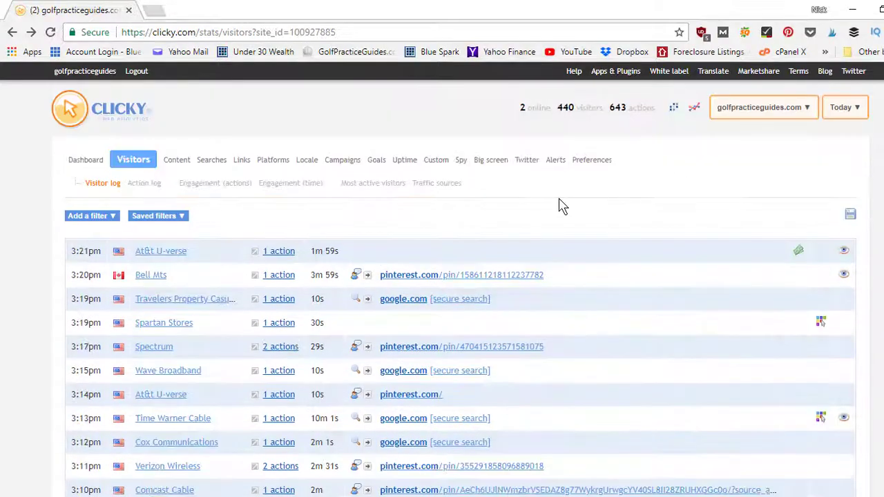
- Show the Content Pages report, with /hottest-female-golfers-2017/ at 87 views and /control-wedge-shots-70-120-yards-golf/ at 74
left_click(177, 161)
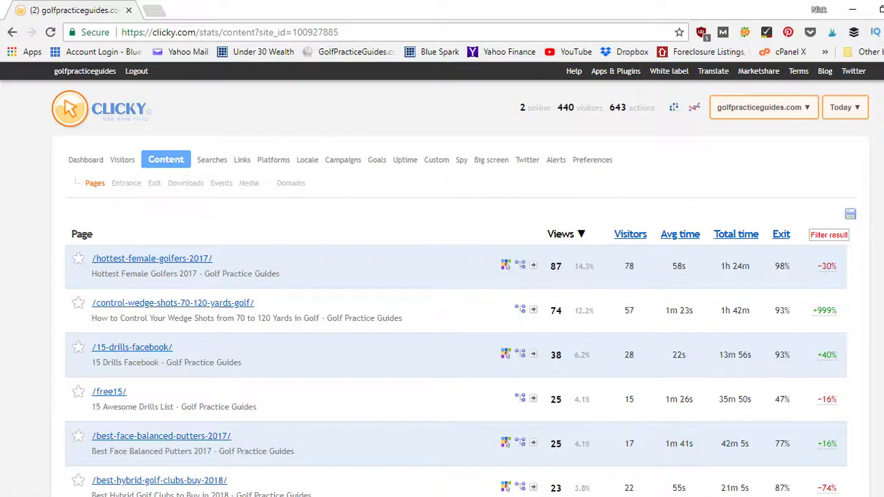
scroll(442, 310, "down", 6)
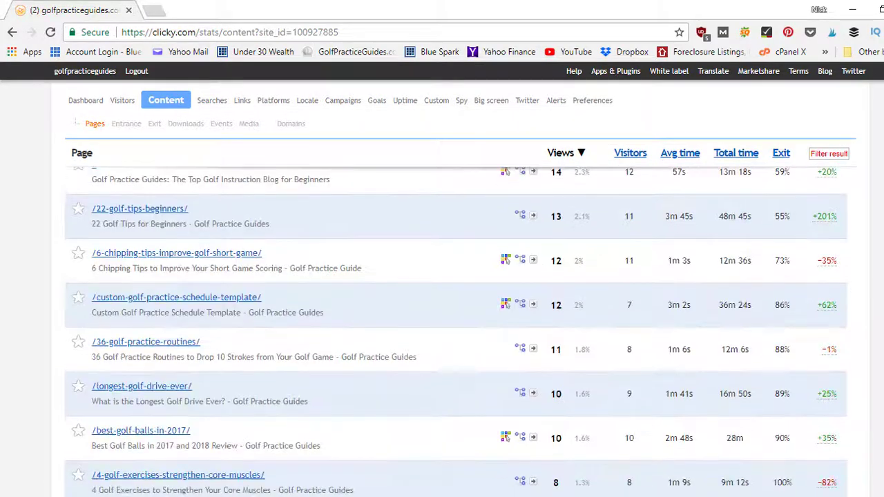
scroll(442, 331, "down", 4)
scroll(442, 331, "up", 9)
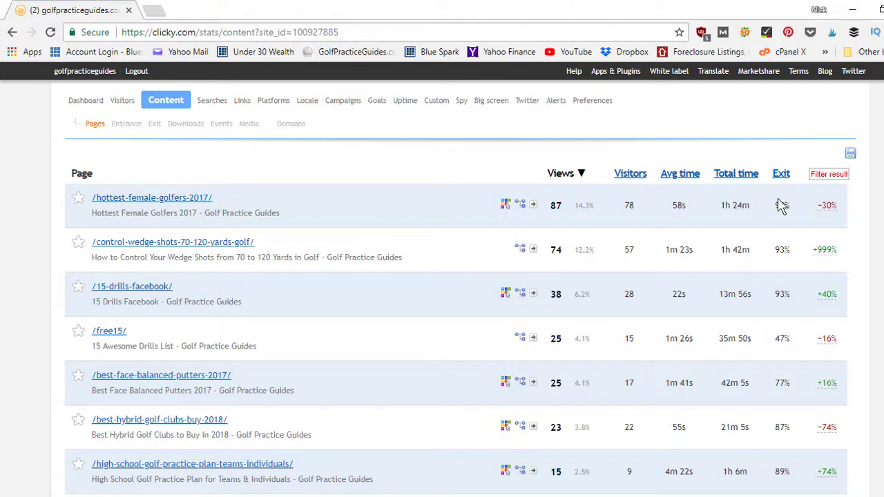
scroll(228, 248, "up", 1)
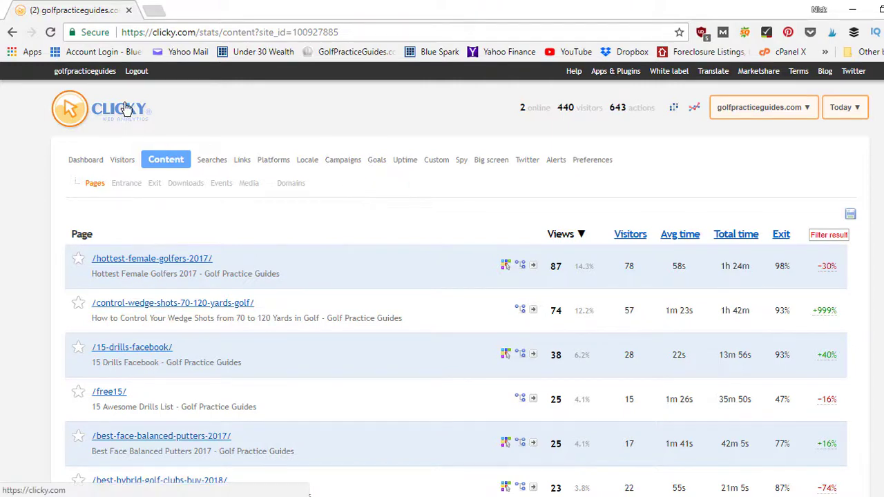
- Open the Dashboard showing today's 440 visitors, 643 actions and 23% bounce rate
left_click(86, 161)
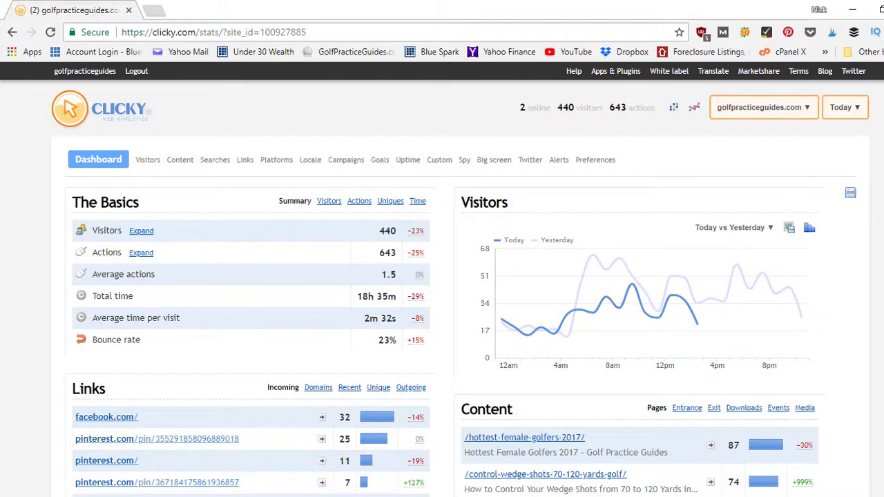
scroll(769, 213, "down", 3)
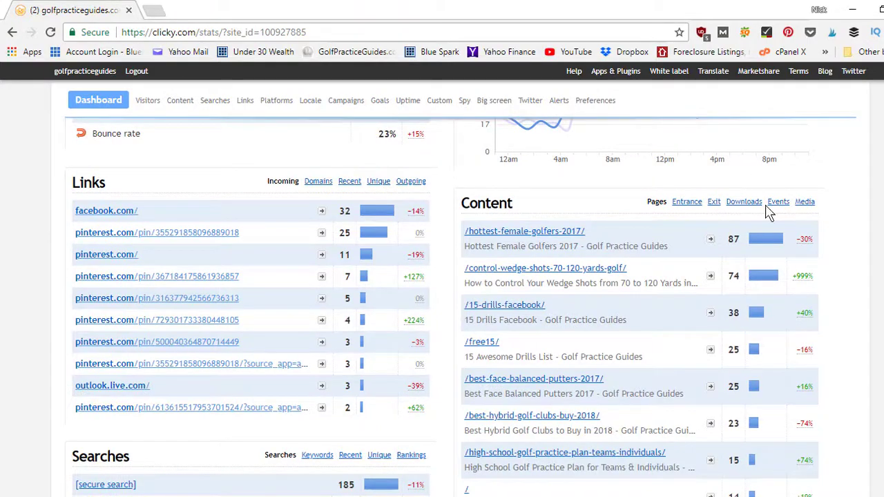
scroll(594, 345, "down", 7)
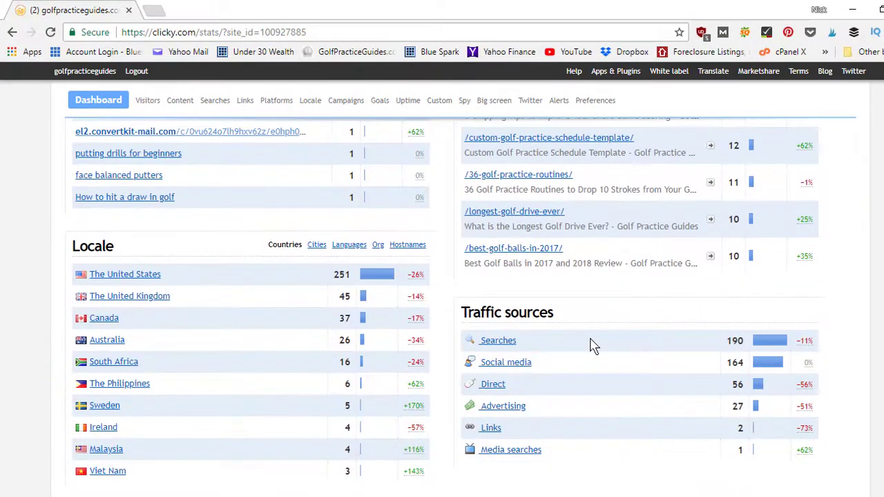
scroll(593, 346, "up", 7)
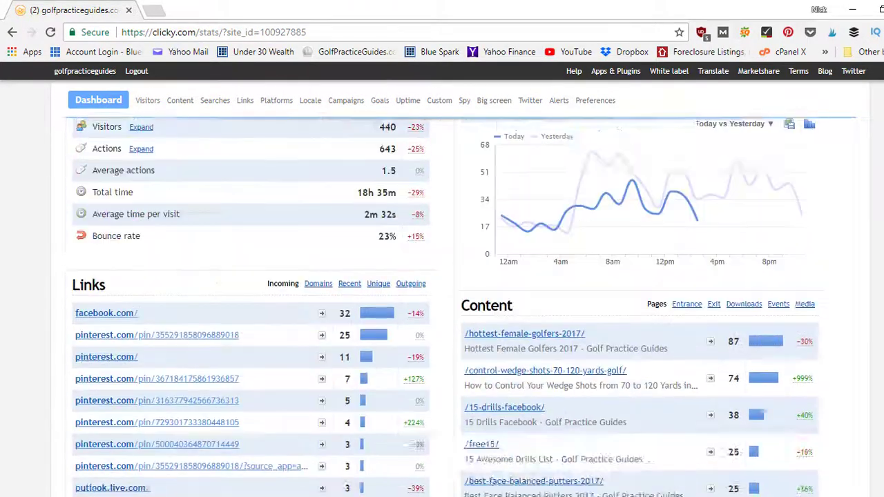
scroll(460, 288, "up", 2)
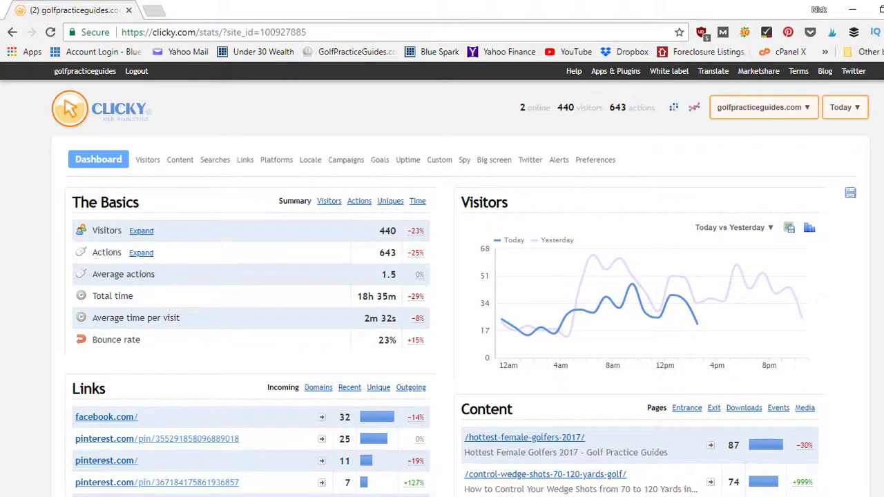
- Check the Today date-range dropdown, then browse the dashboard's links, content, locale and traffic panels
left_click(844, 107)
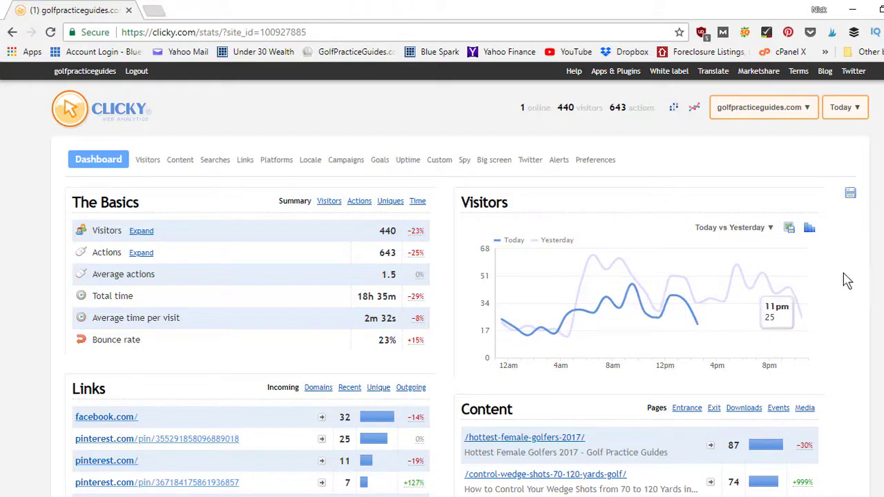
scroll(845, 280, "down", 3)
scroll(643, 289, "down", 1)
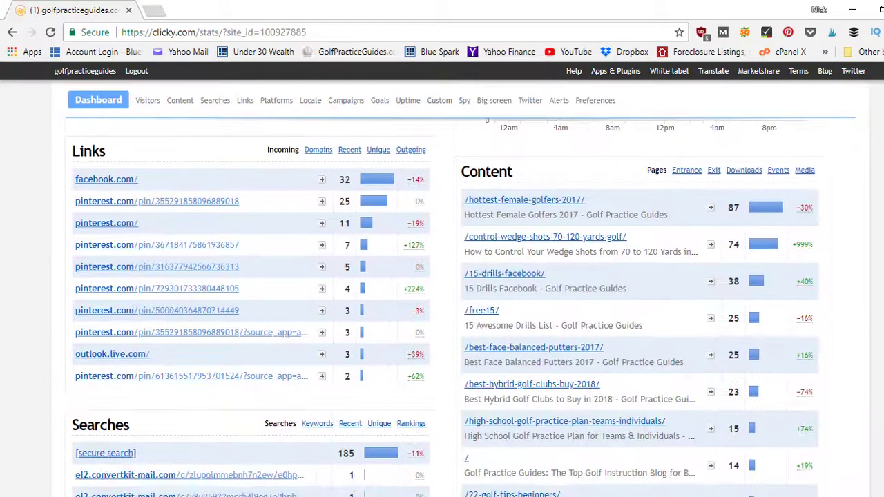
scroll(442, 307, "up", 2)
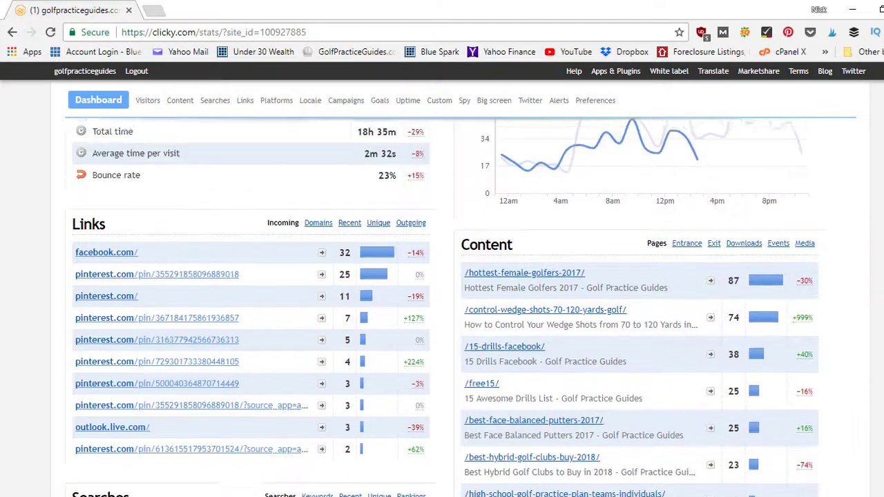
scroll(442, 307, "down", 4)
scroll(548, 310, "down", 5)
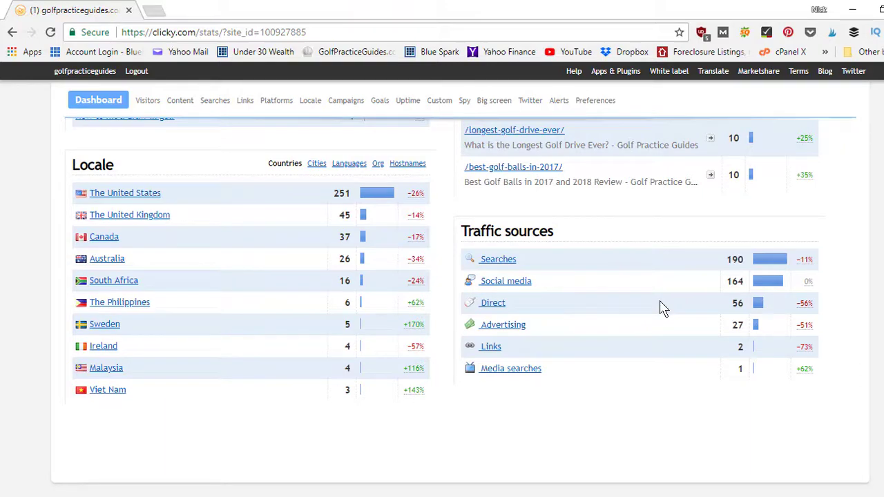
scroll(667, 312, "up", 12)
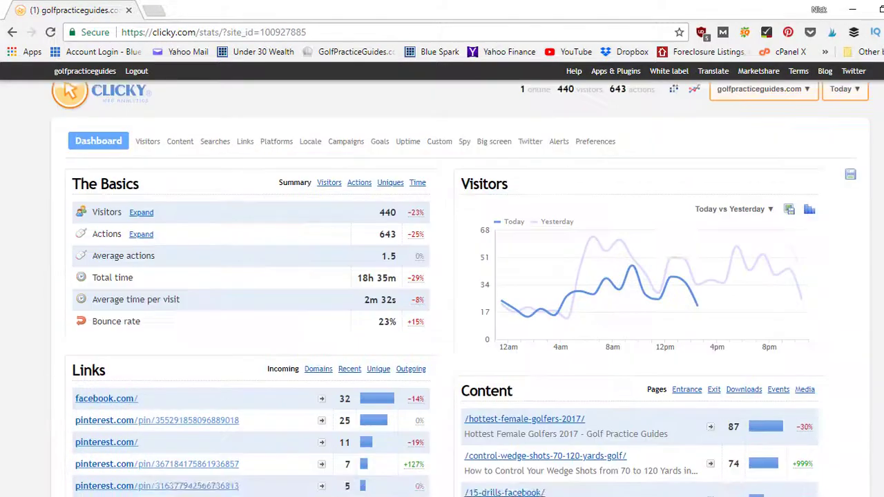
scroll(437, 138, "up", 1)
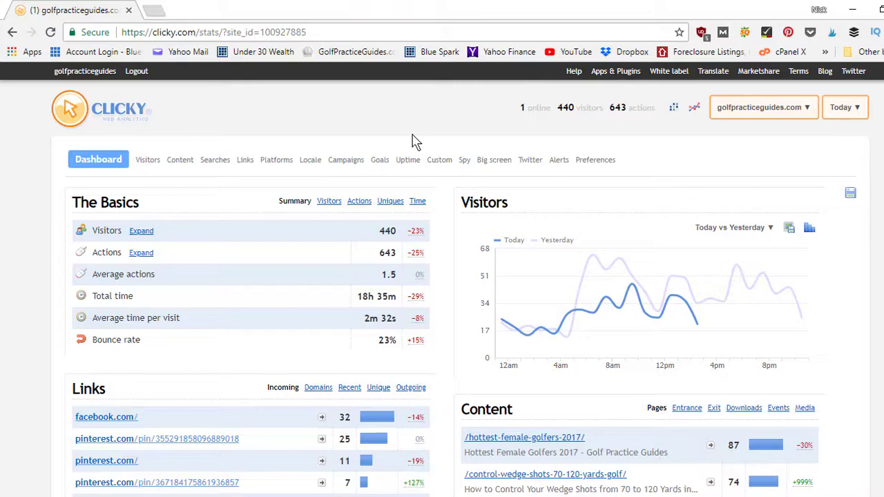